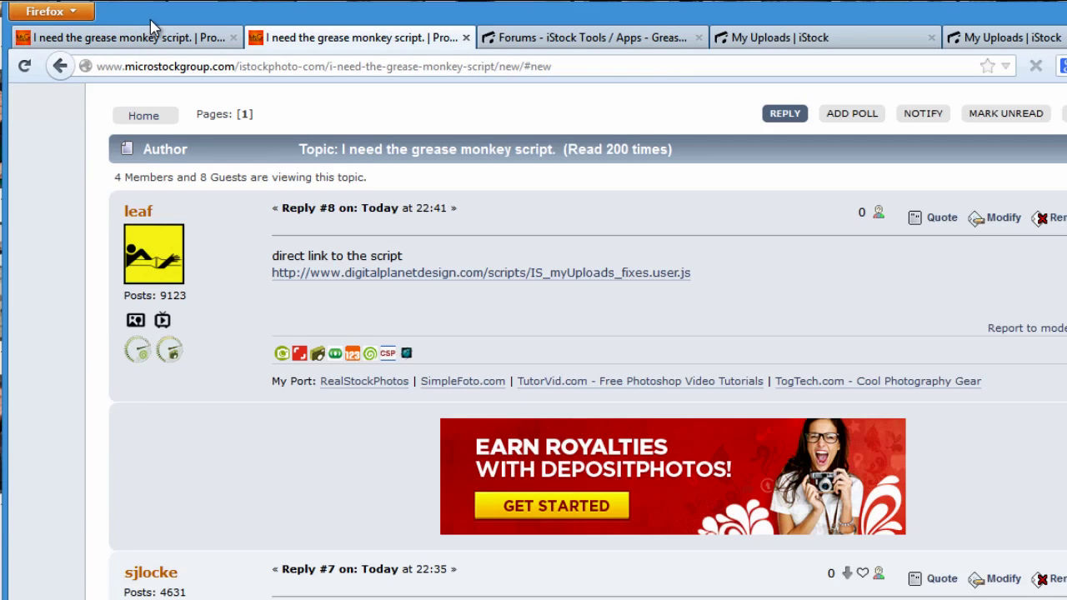
Step: Install Greasemonkey 1.8 from an Add-ons Manager search for 'grease monkey' and restart Firefox
left_click(81, 14)
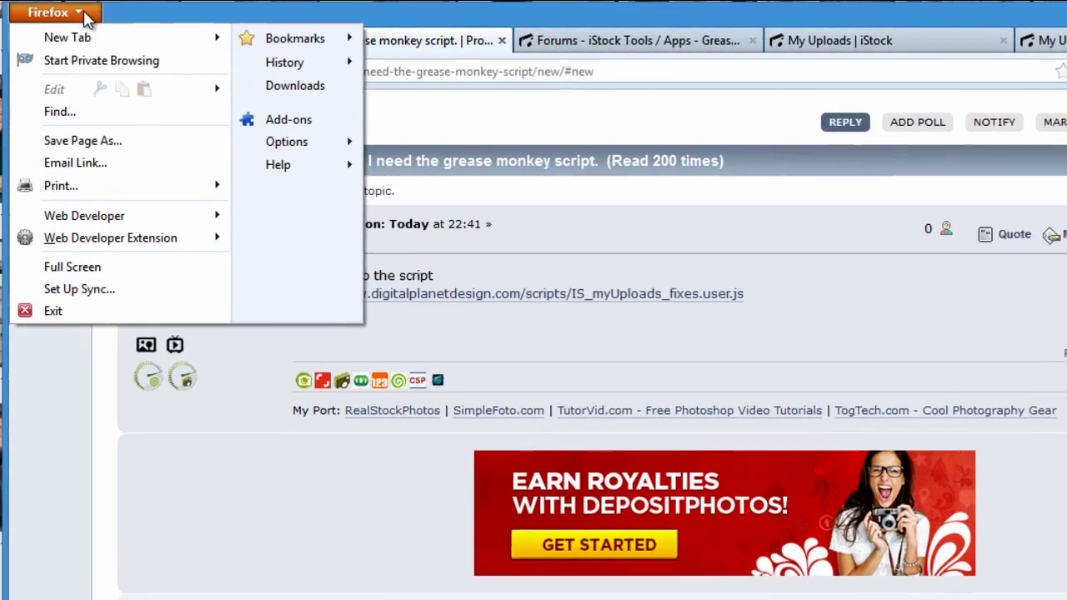
left_click(297, 125)
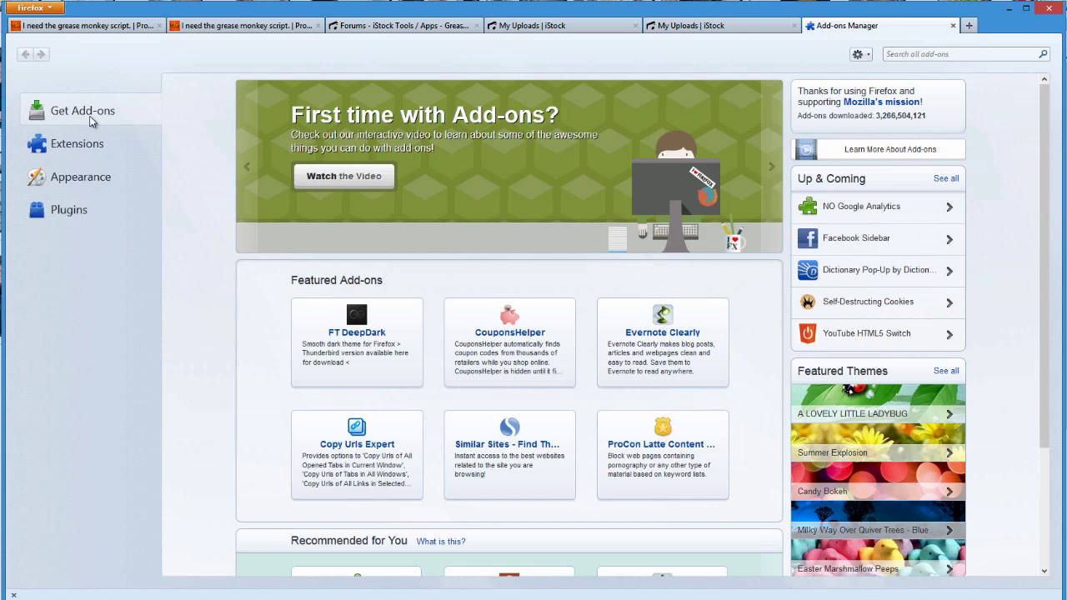
left_click(945, 50)
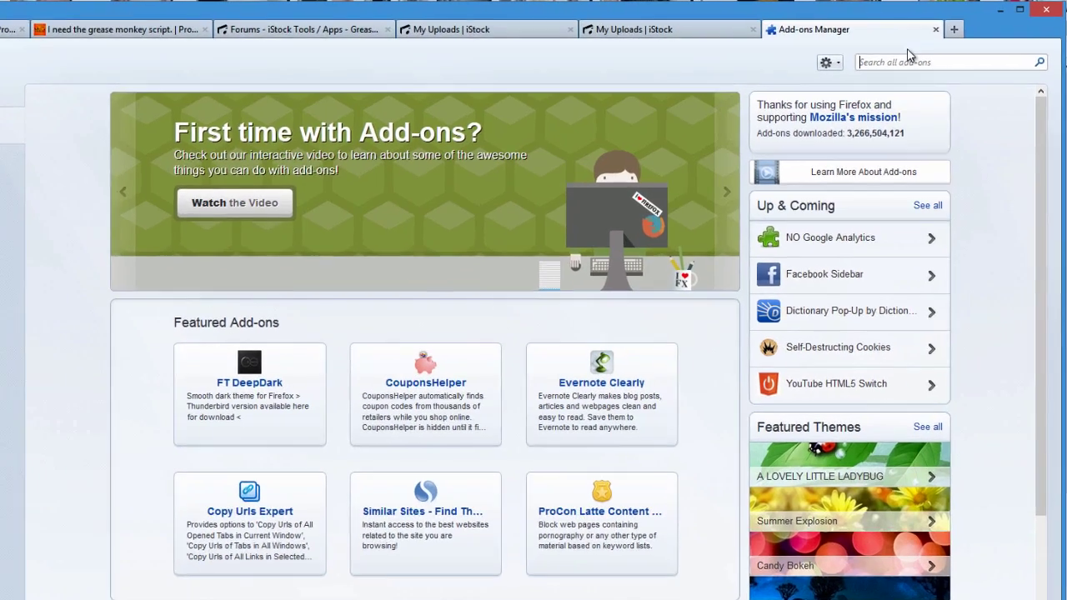
type("greas")
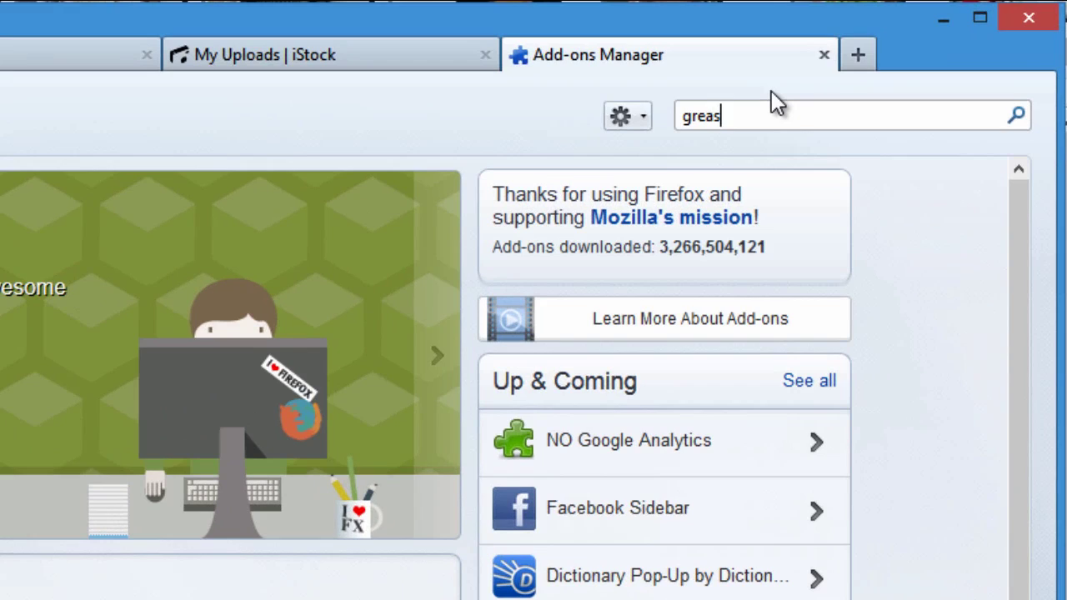
type("e monkey")
key("Return")
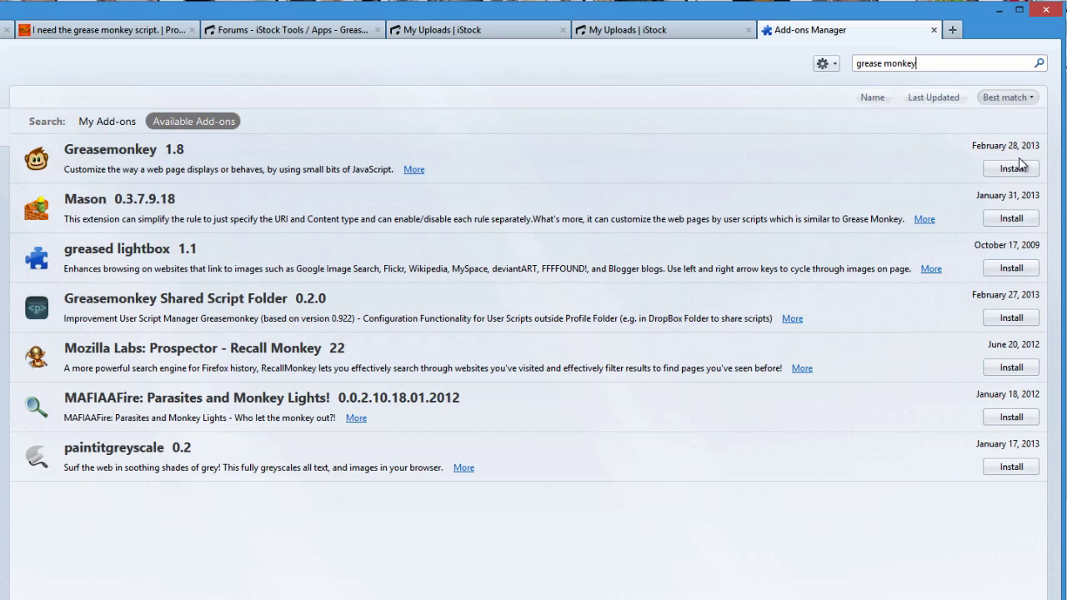
left_click(1012, 168)
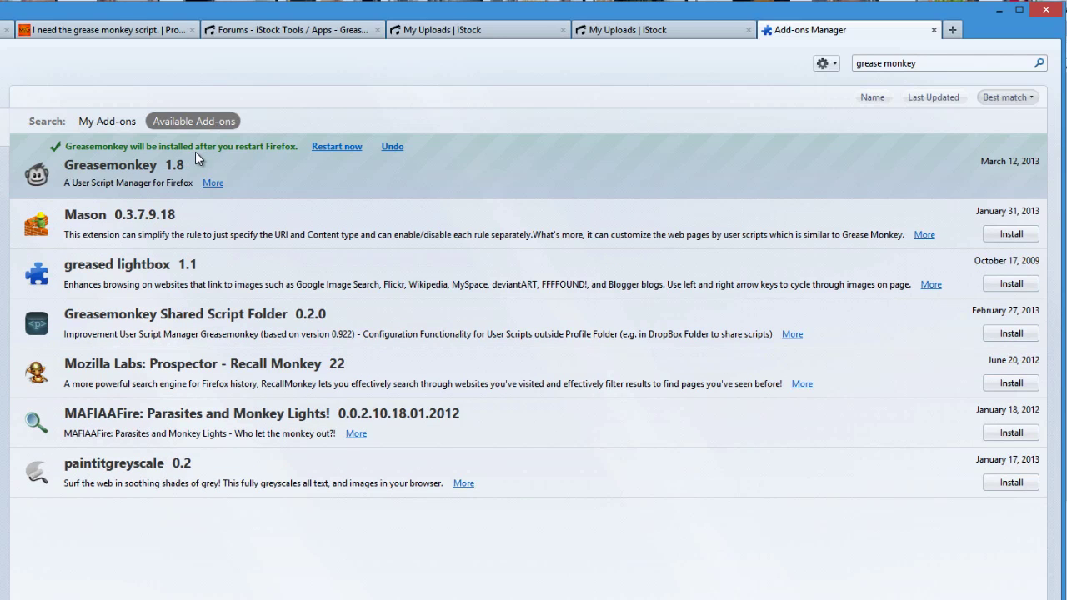
left_click(338, 147)
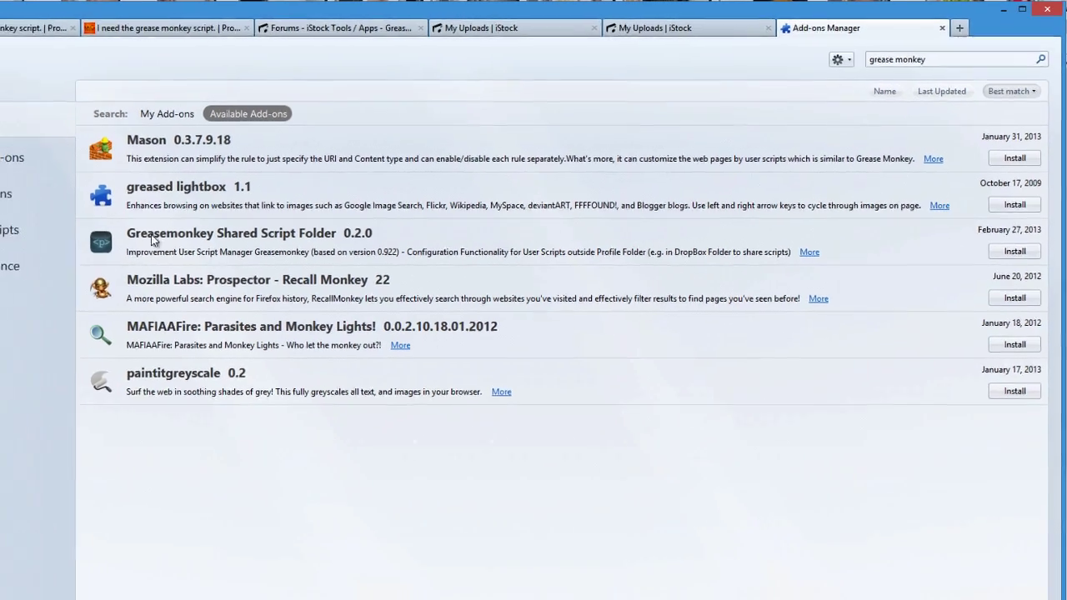
Step: Confirm Greasemonkey 1.8 is listed under Extensions, then move to the Greasemonkey Scripting forum thread
left_click(88, 176)
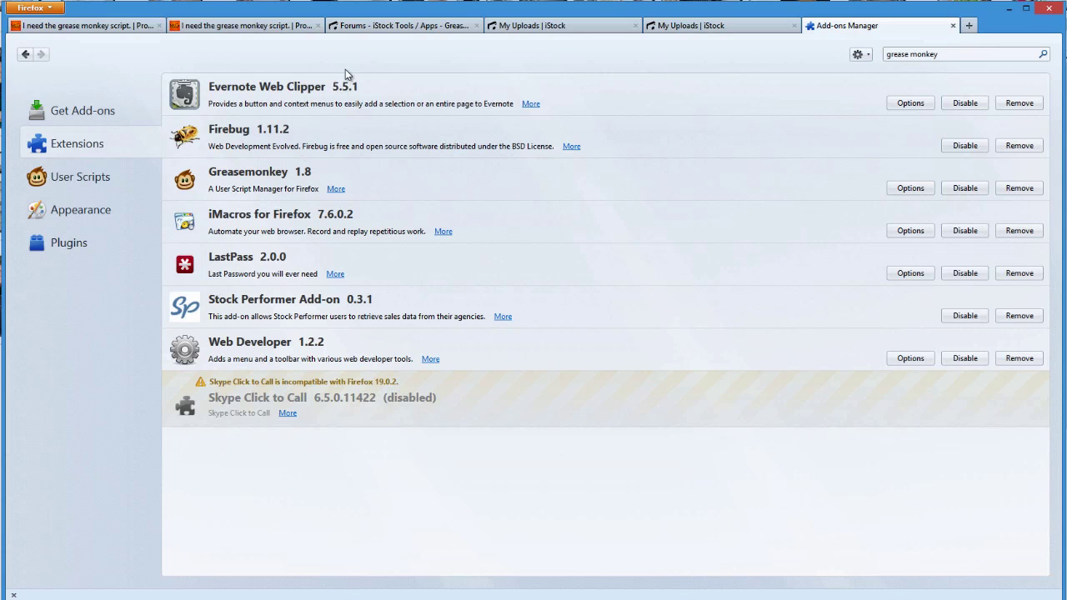
left_click(256, 25)
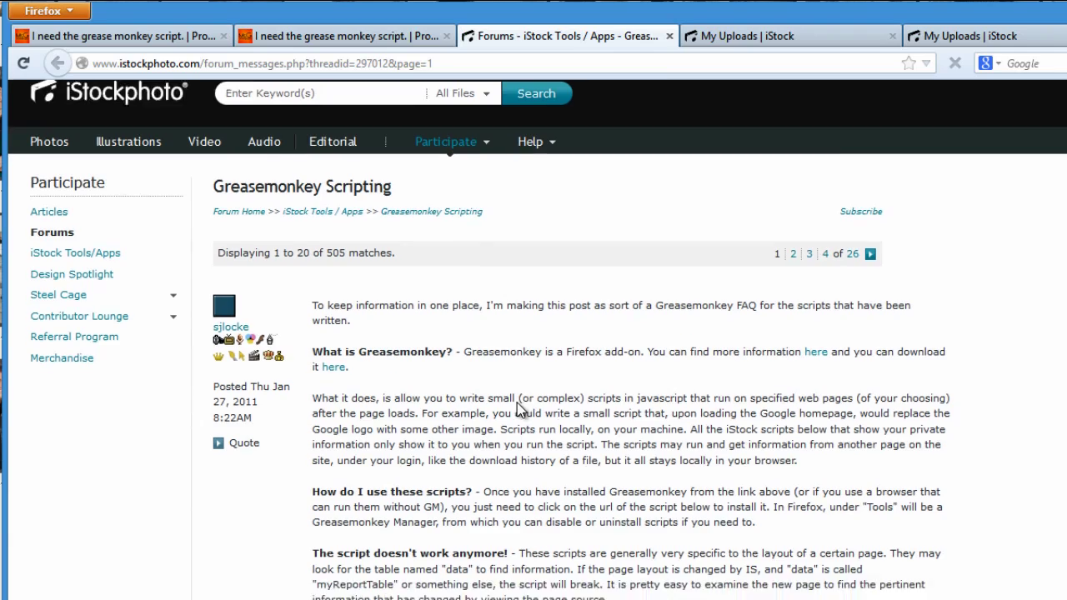
scroll(519, 409, "down", 10)
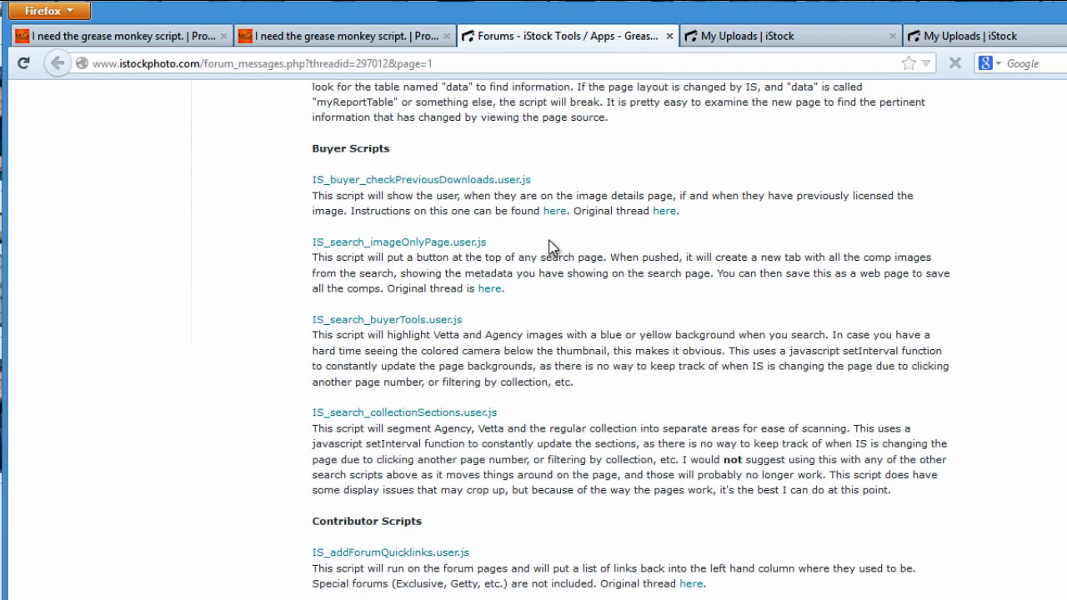
Step: Look over the forum's Greasemonkey script list, then go back to the Microstock Group request thread
left_click(344, 43)
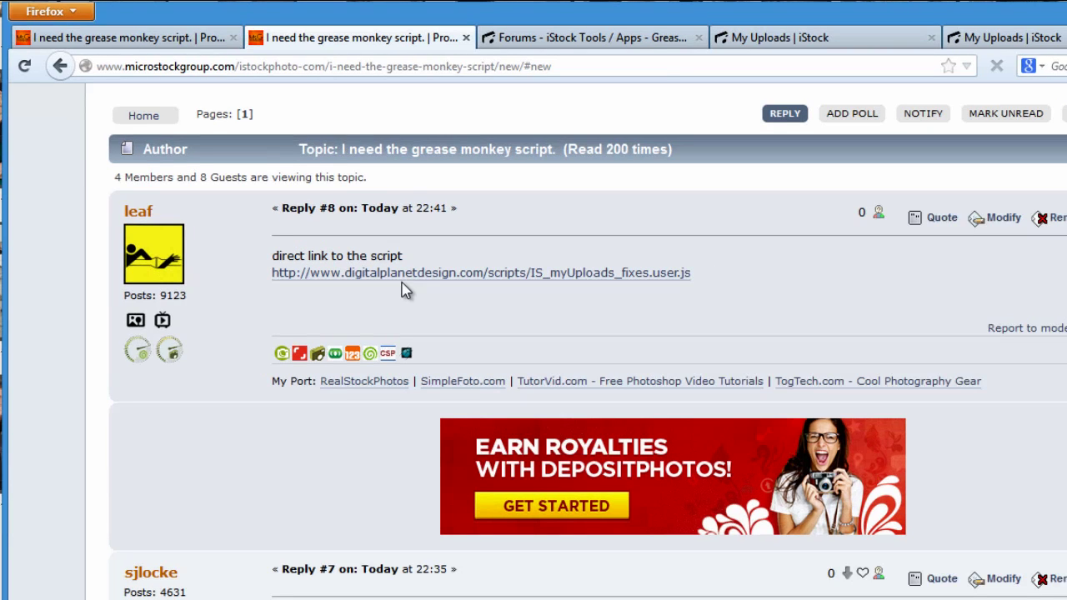
Step: Install the IS_myUploads_fixes.user.js script from the thread's direct link and go to My Uploads
left_click(369, 272)
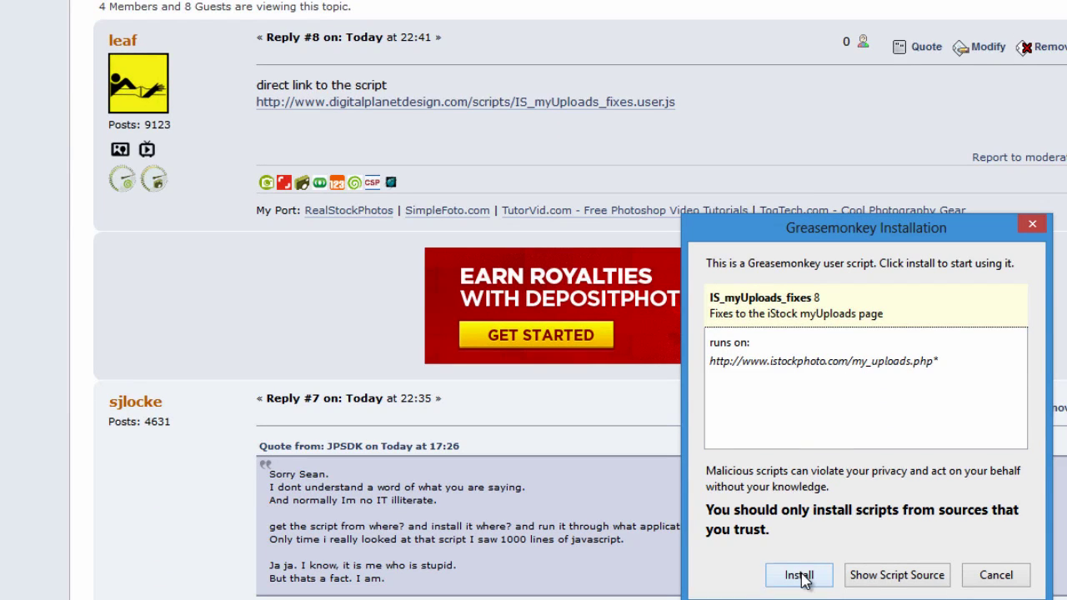
left_click(799, 576)
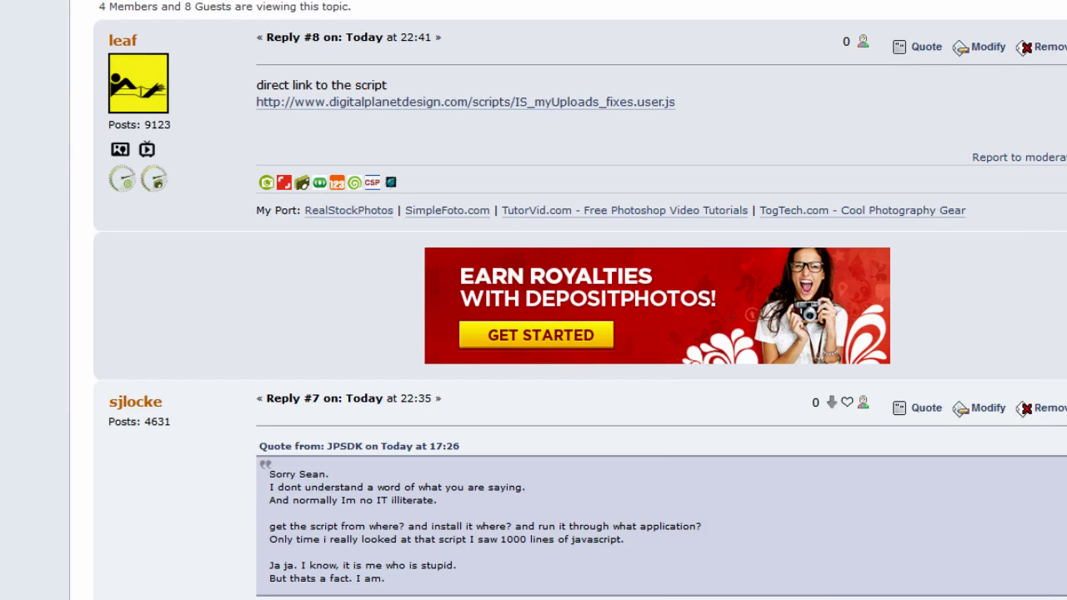
left_click(700, 25)
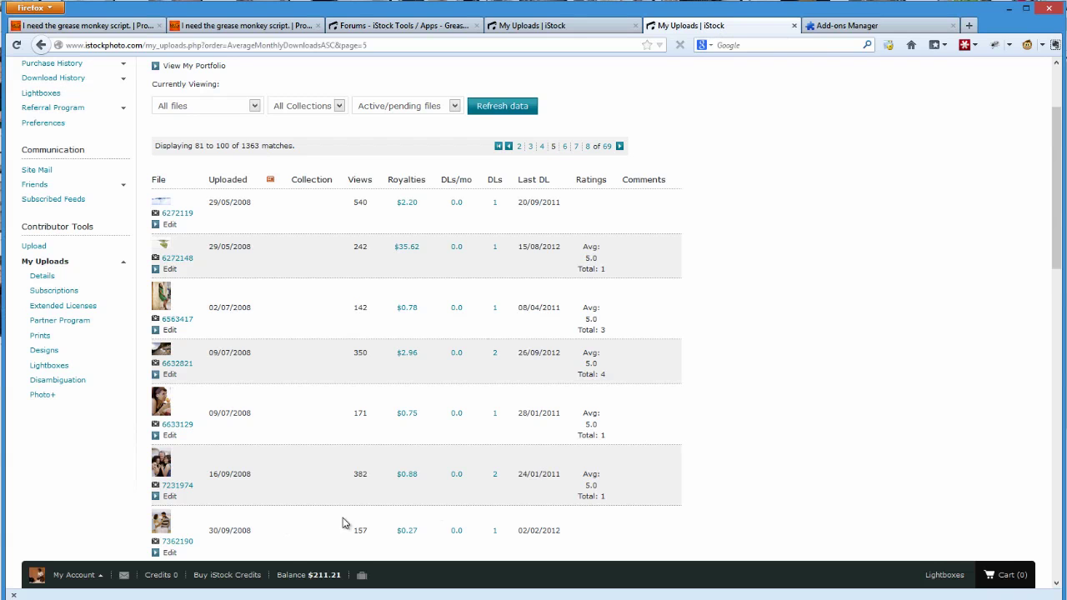
Step: Reopen My Uploads from Contributor Tools in the account menu so the Deactivation column shows
left_click(100, 576)
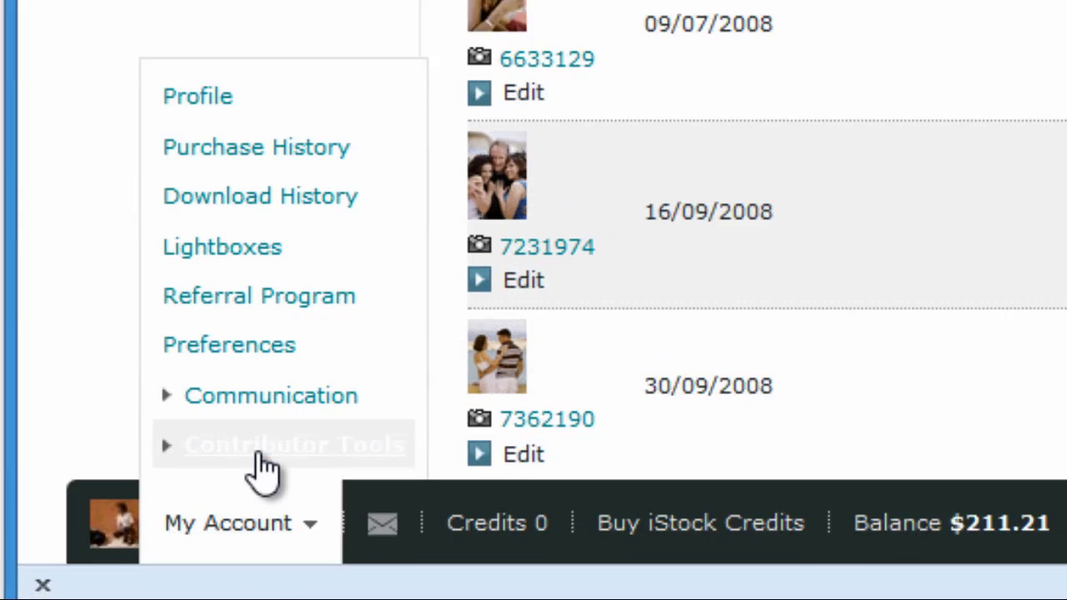
left_click(161, 505)
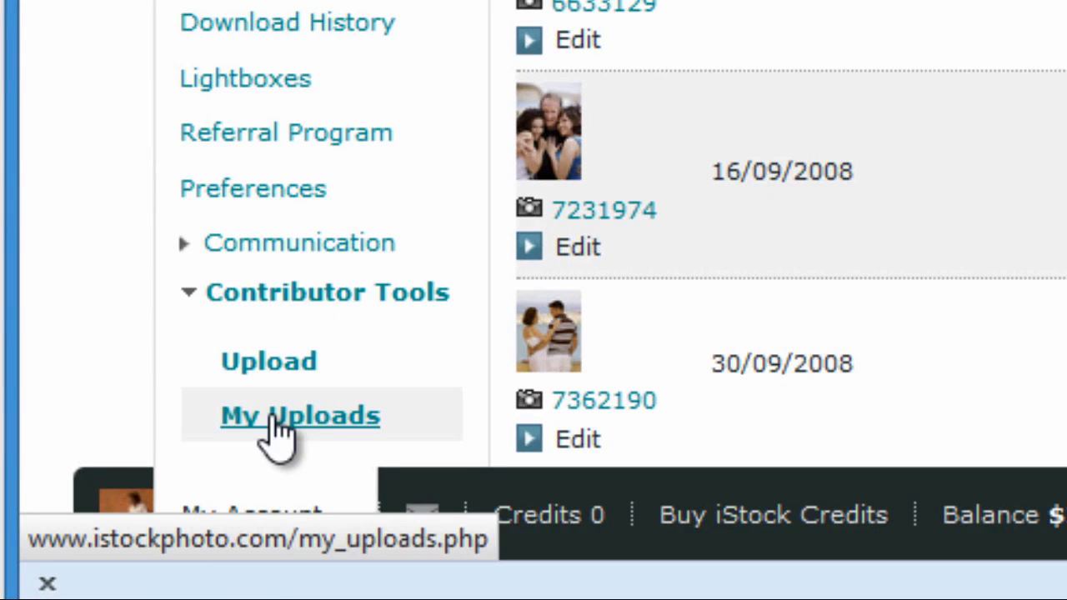
left_click(278, 416)
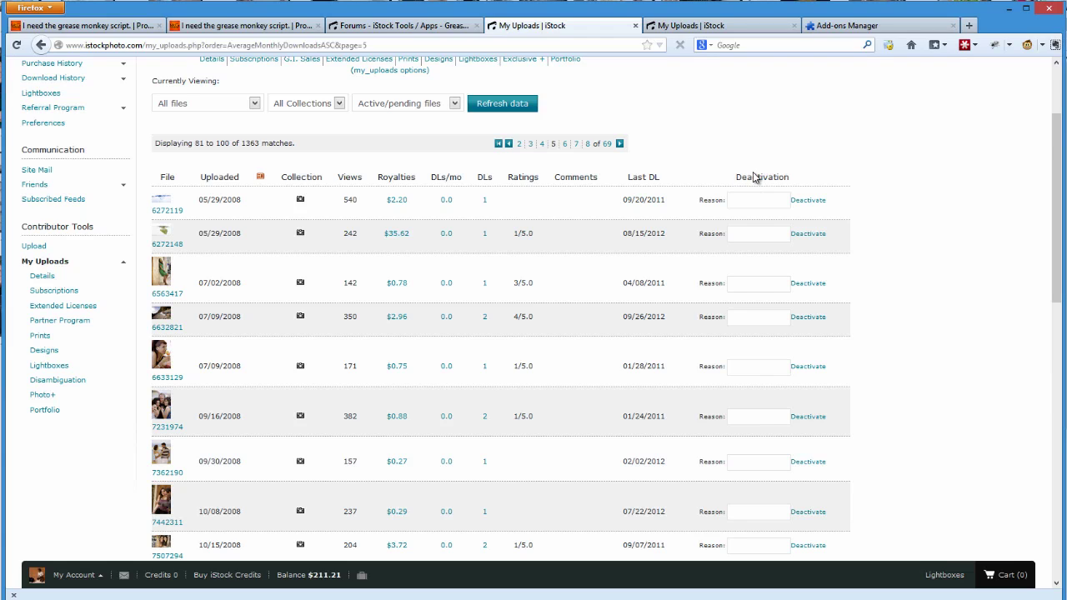
Step: Deactivate files 6272119, 6272148, 6563417 and 6632821 so each reads Executed
left_click(746, 25)
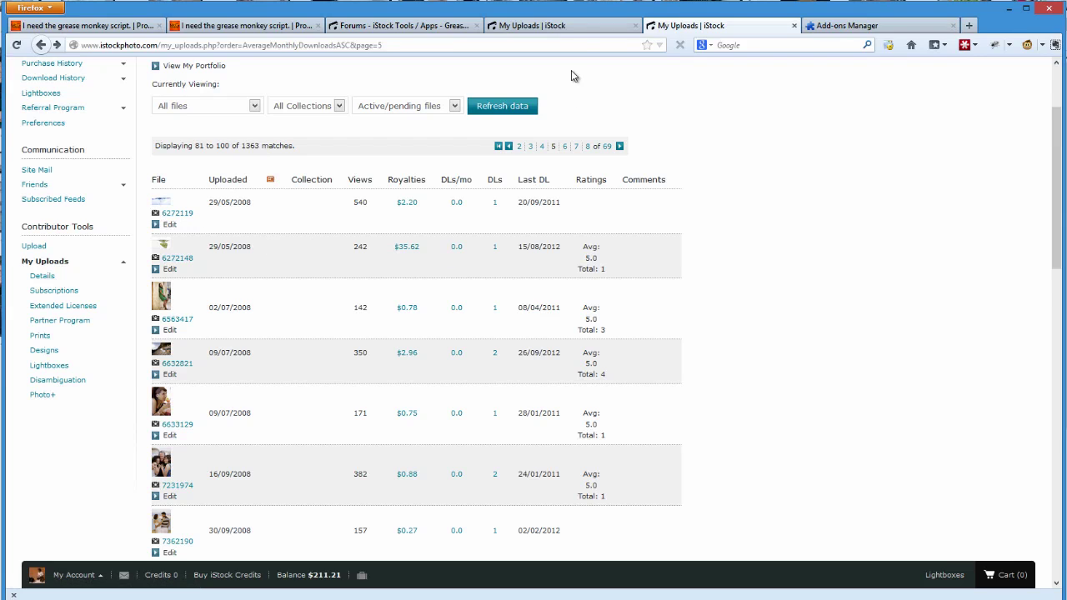
left_click(577, 30)
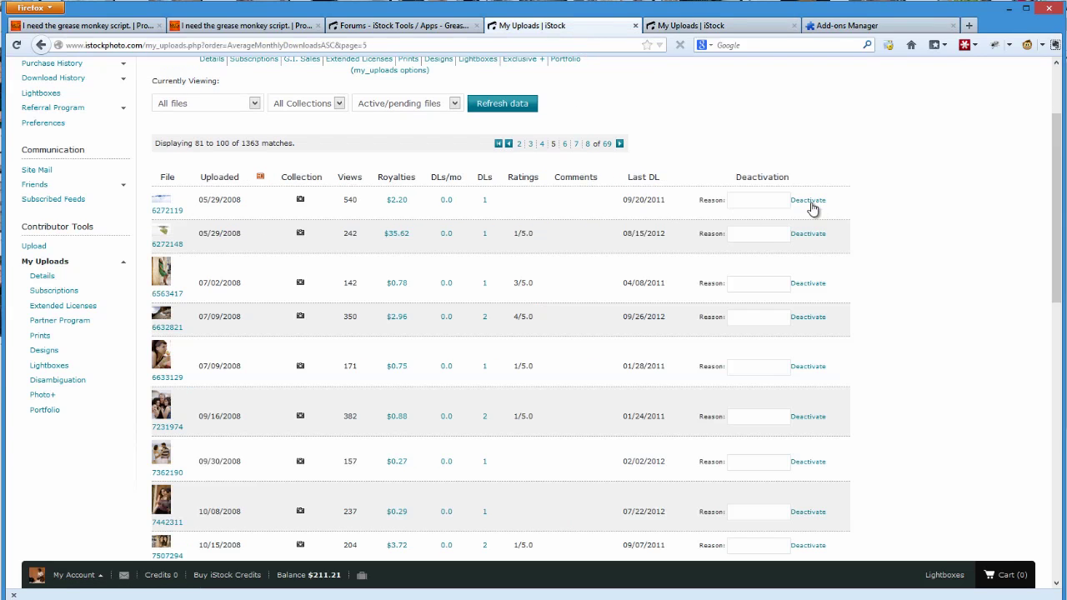
left_click(810, 202)
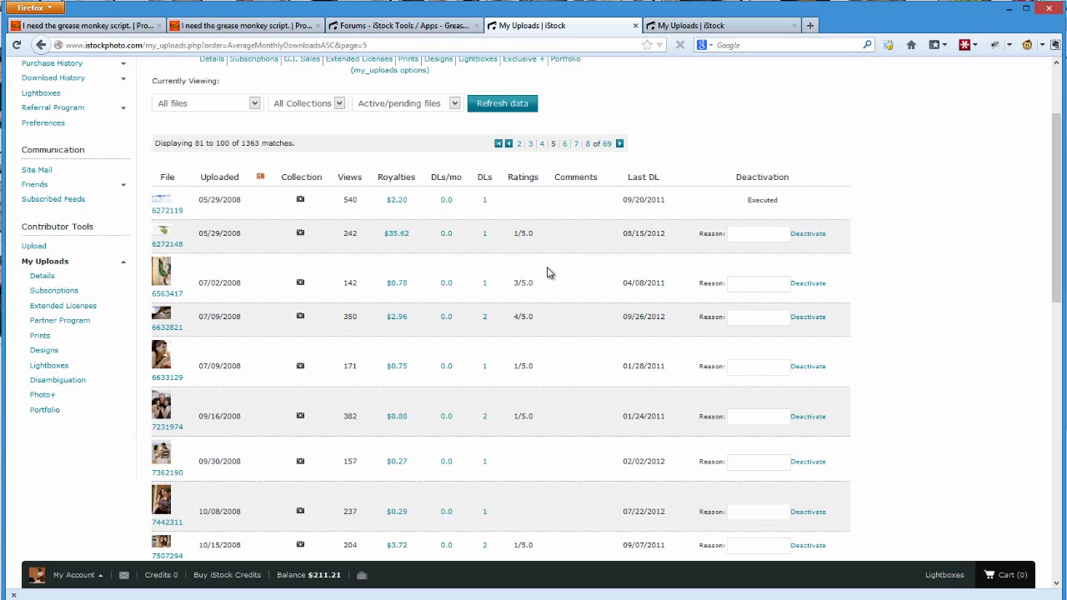
left_click(808, 235)
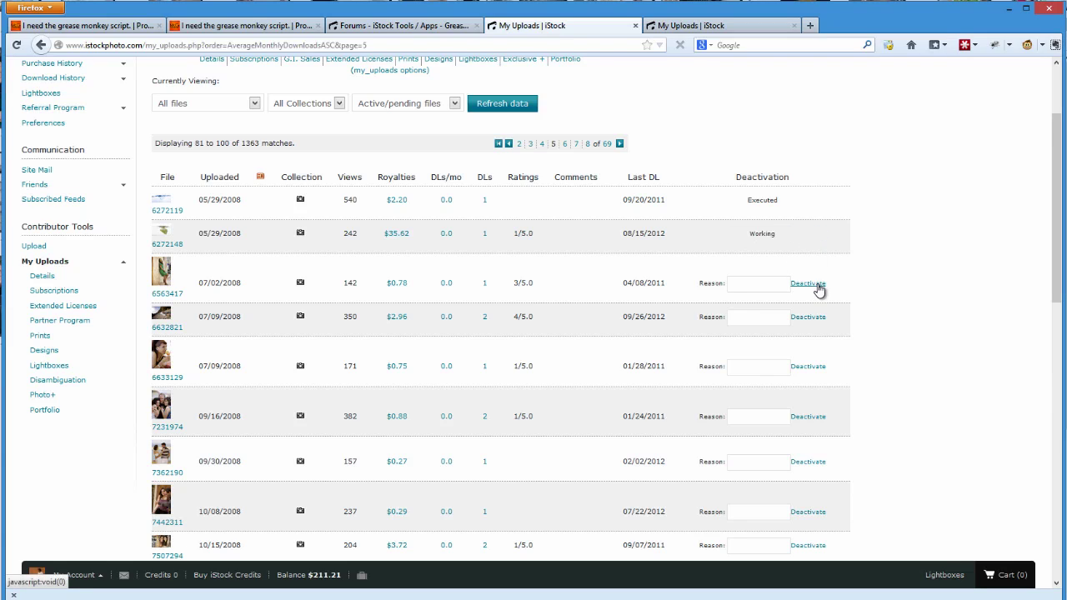
left_click(813, 285)
left_click(811, 318)
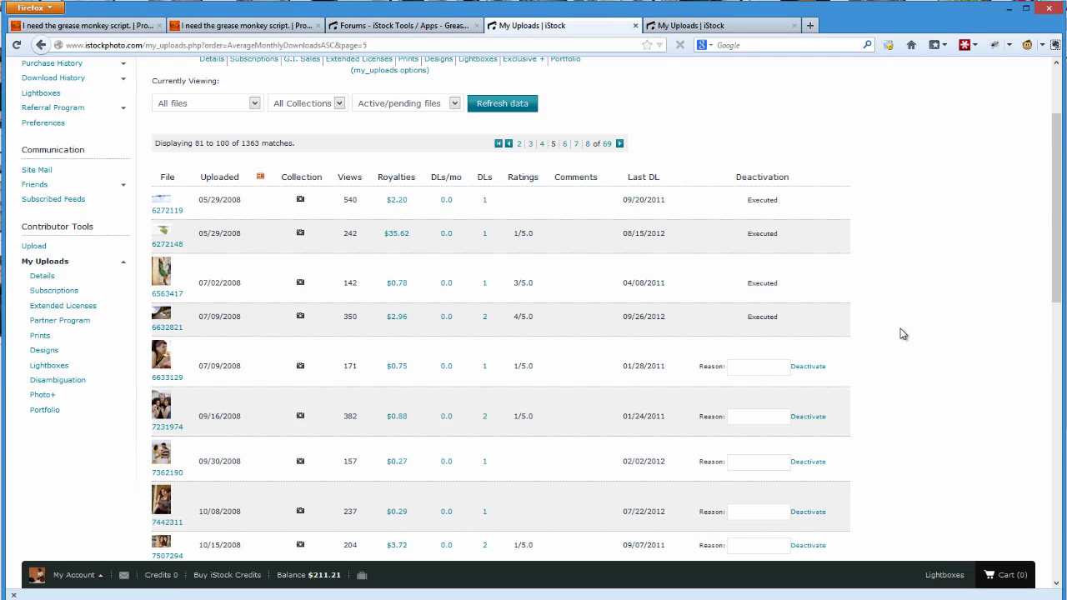
Step: Confirm iMacros for Firefox 7.6.0.2 is among installed extensions, then return to My Uploads
left_click(50, 8)
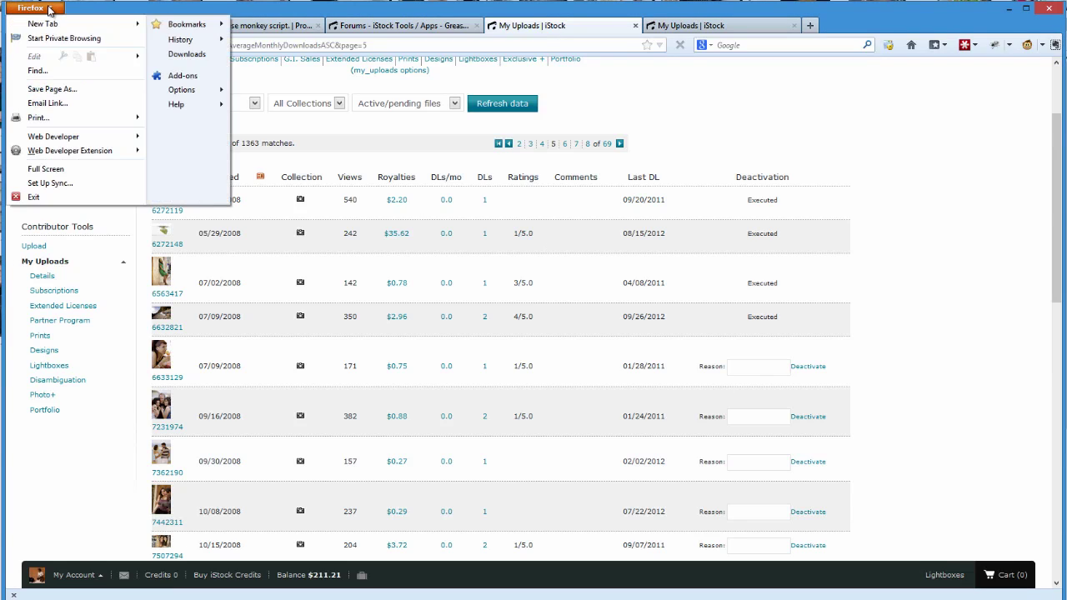
left_click(187, 75)
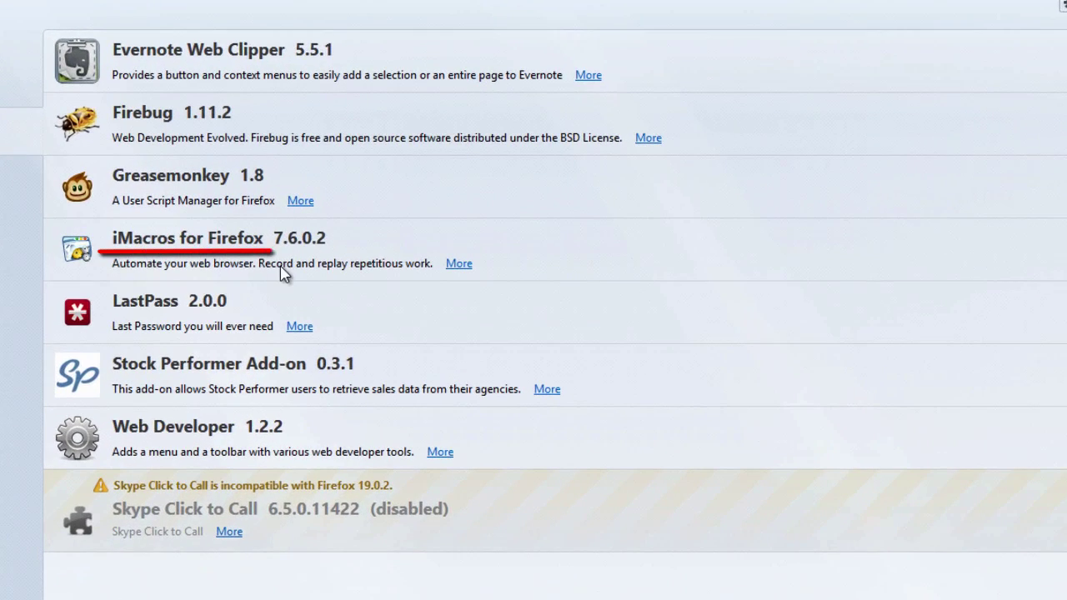
left_click(596, 18)
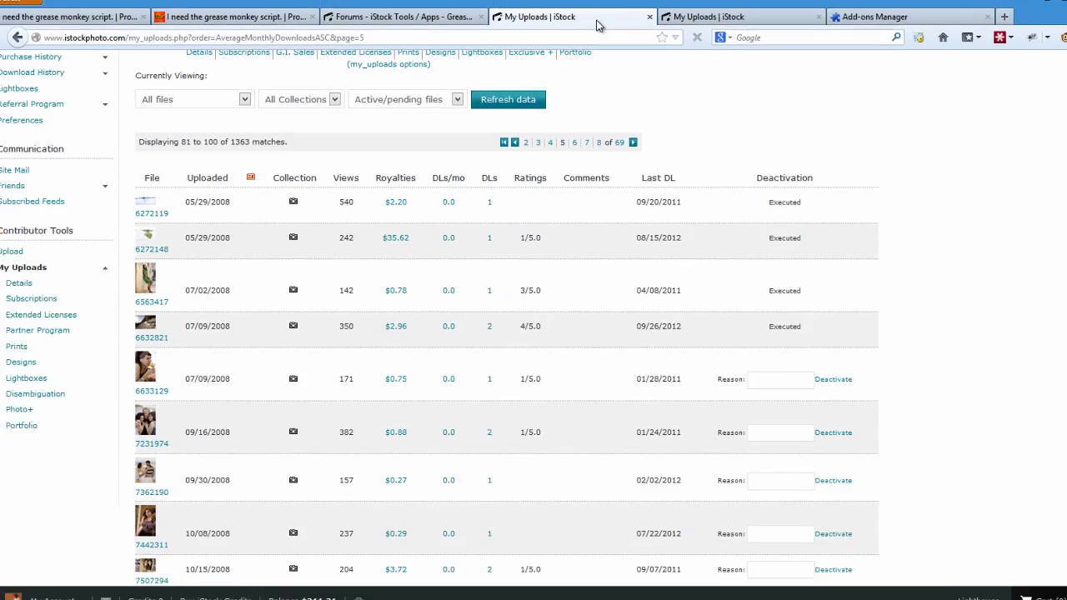
Step: Open the iMacros sidebar and return to its Play tab listing 'Deactiveate files.iim'
scroll(867, 292, "down", 1)
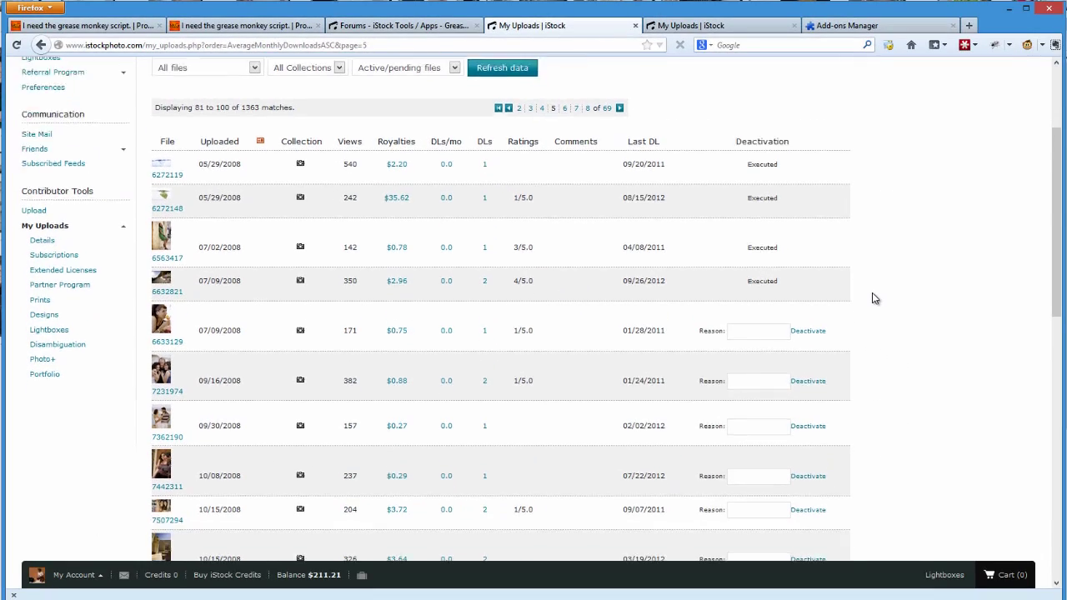
scroll(874, 298, "down", 2)
key("F8")
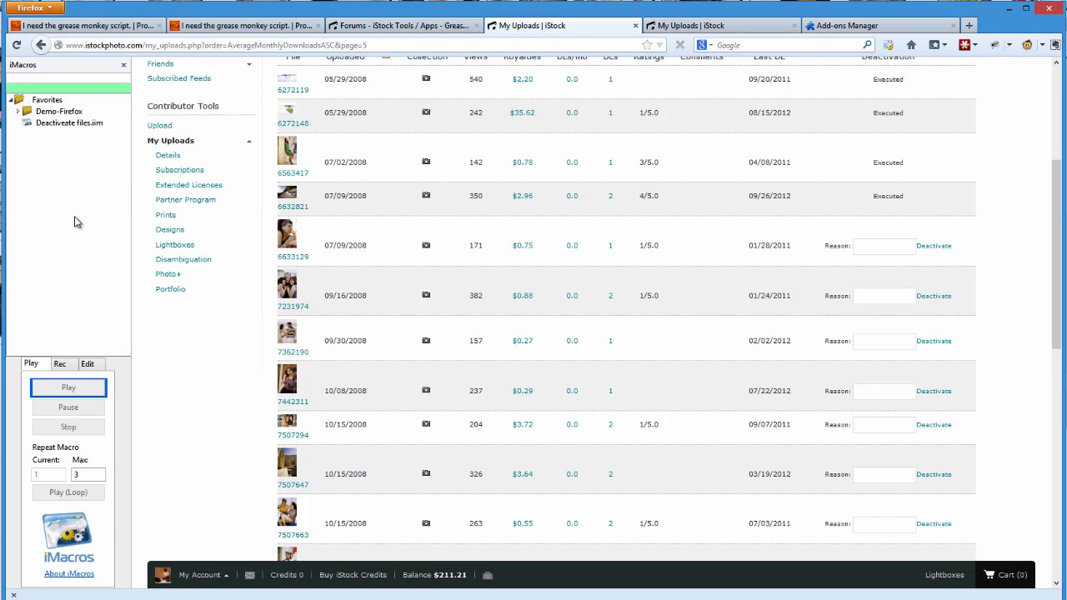
left_click(59, 365)
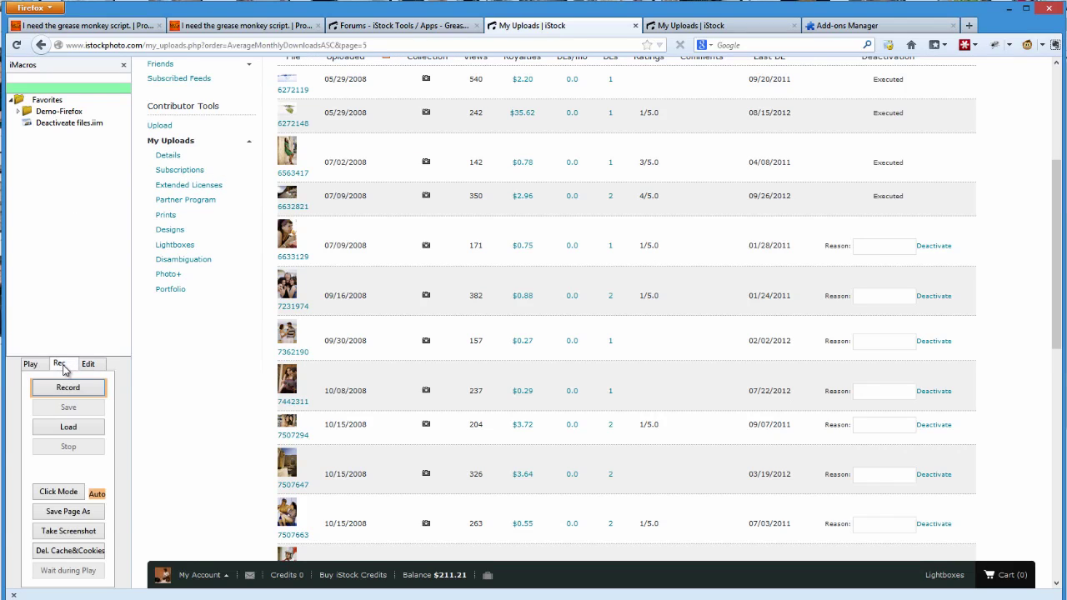
left_click(67, 388)
left_click(36, 364)
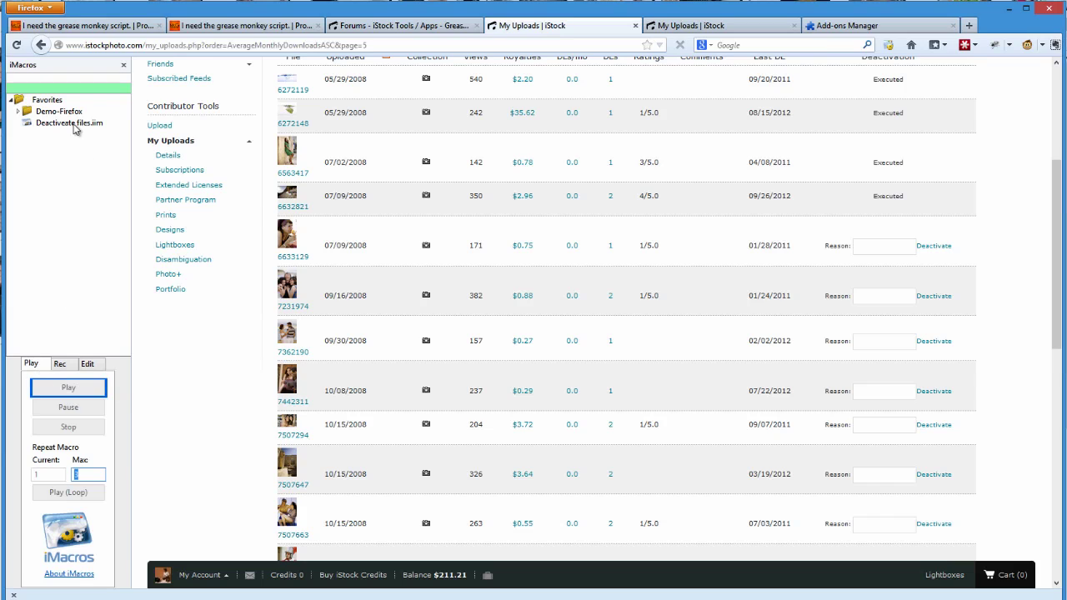
Step: Run 'Deactiveate files.iim', replay it after the RuntimeError, and check page 6 rows read Executed
double_click(69, 123)
scroll(619, 341, "down", 3)
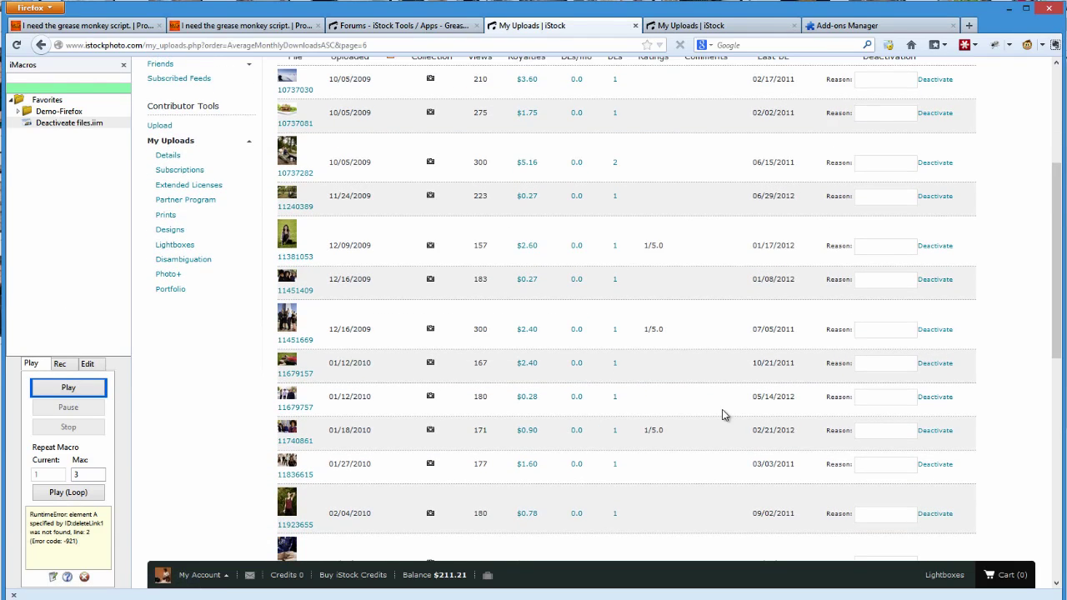
left_click(67, 390)
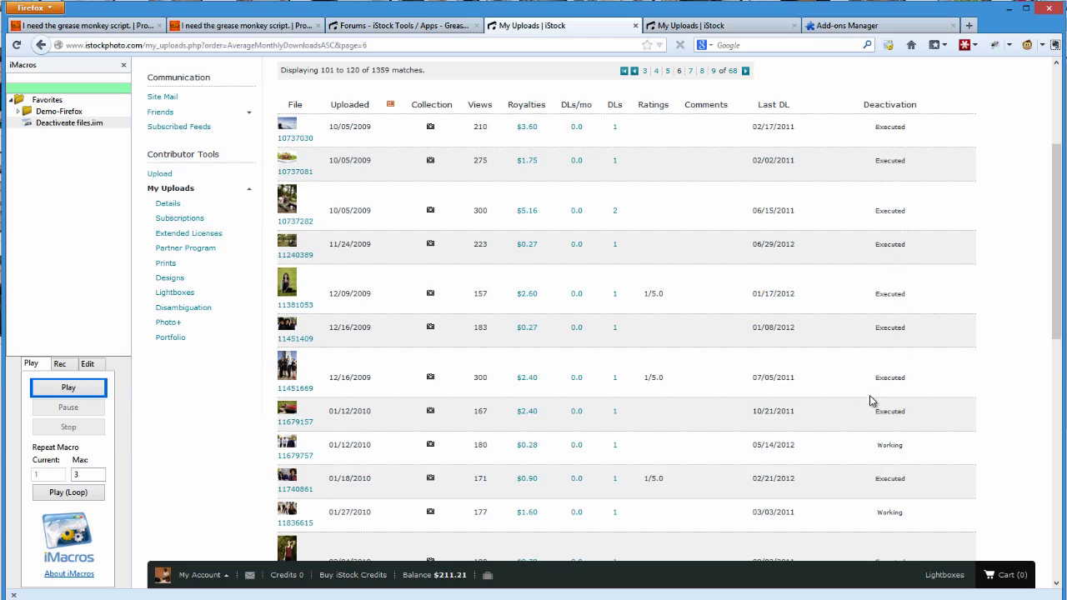
scroll(871, 401, "down", 6)
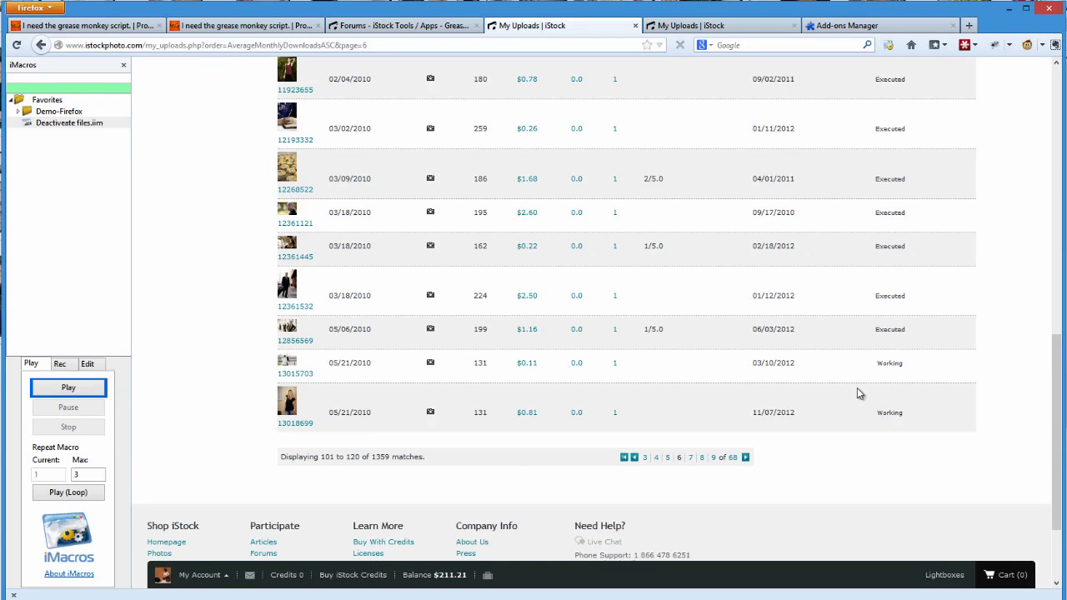
scroll(601, 445, "up", 8)
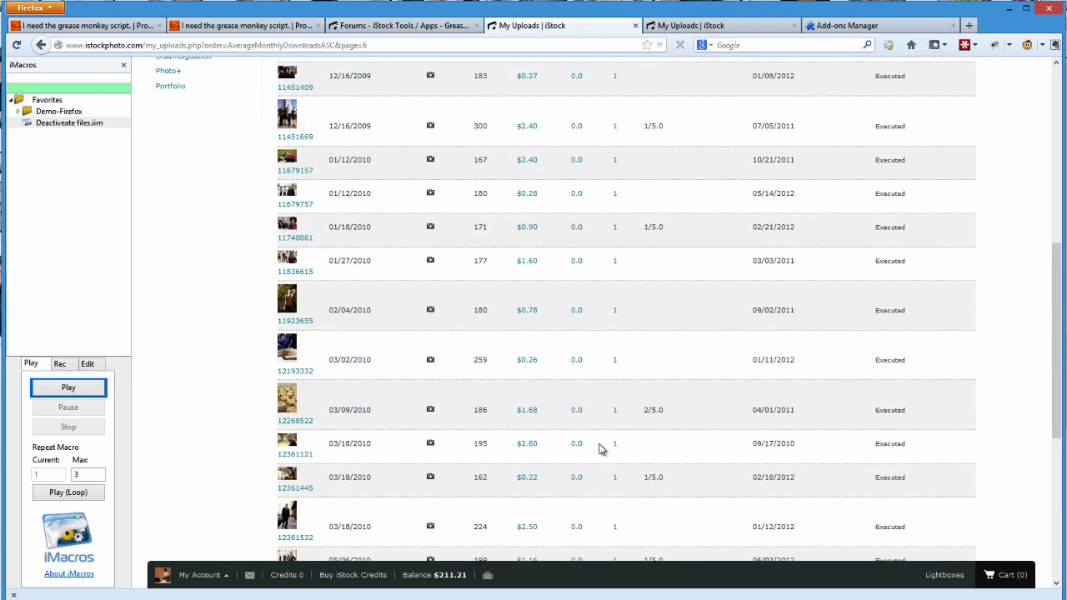